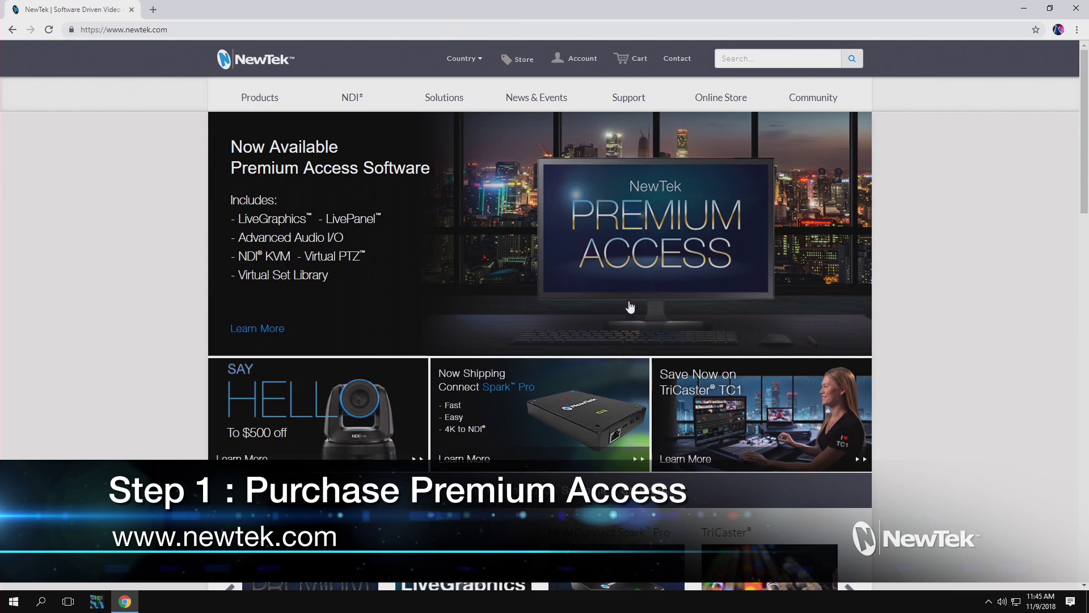
left_click(644, 241)
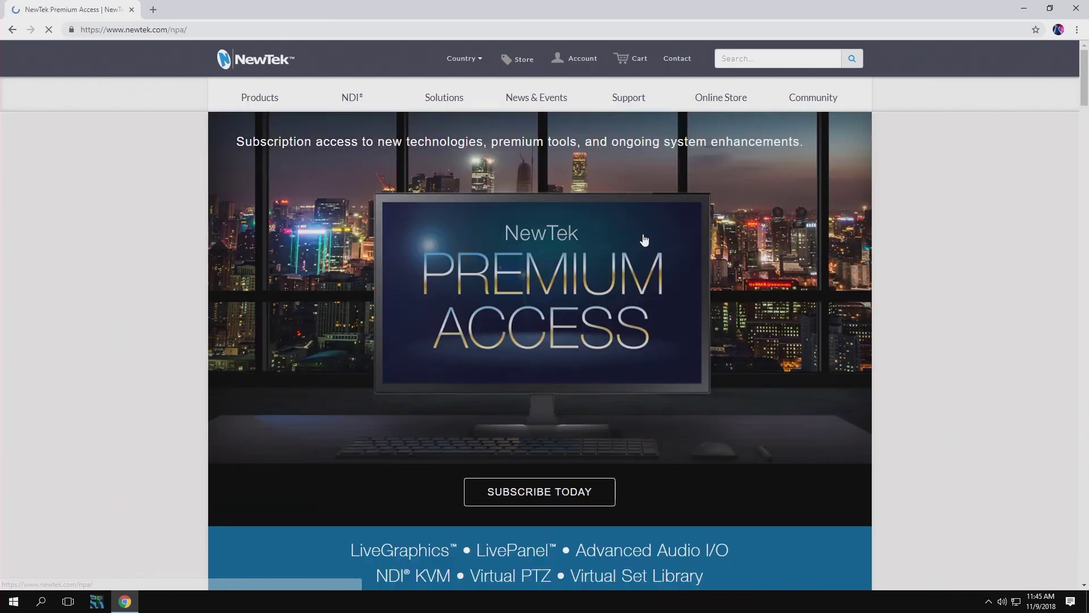
scroll(990, 273, "down", 5)
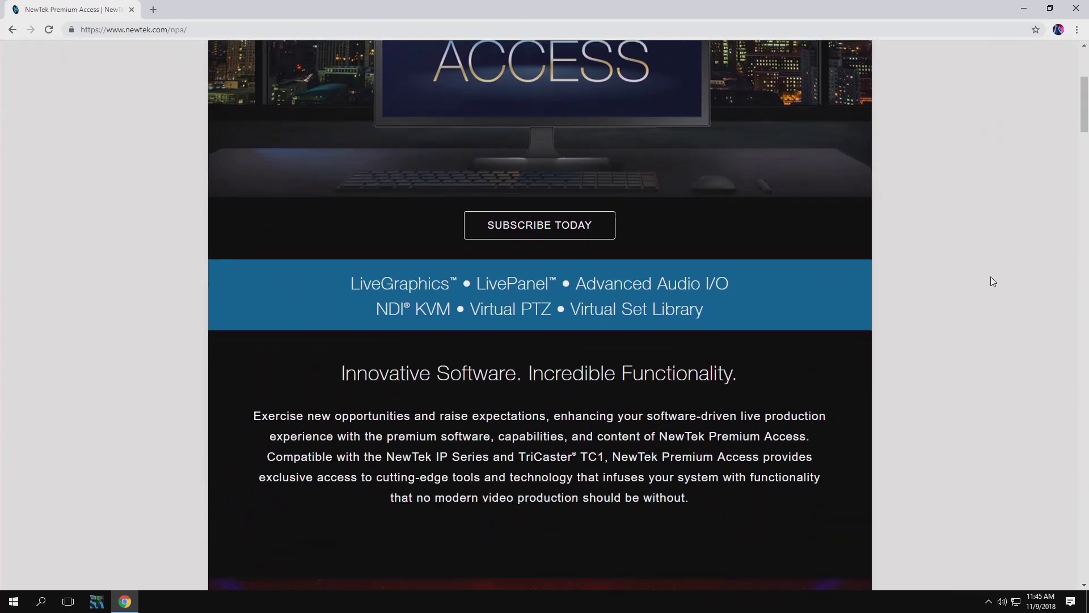
scroll(987, 278, "up", 1)
scroll(987, 279, "down", 5)
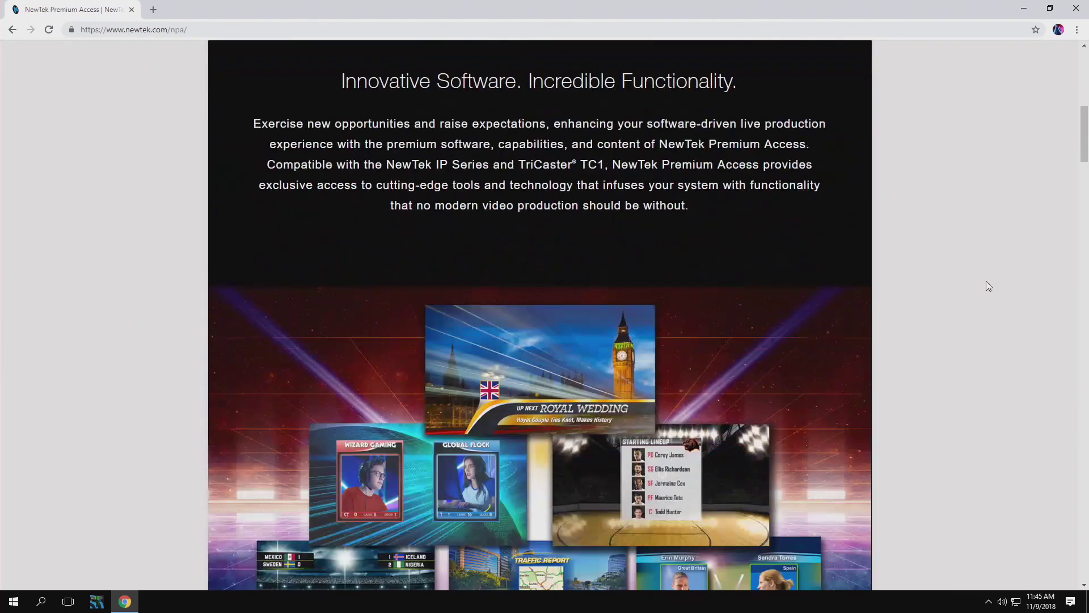
scroll(987, 282, "down", 5)
scroll(986, 282, "down", 5)
scroll(987, 282, "down", 5)
scroll(987, 282, "down", 5)
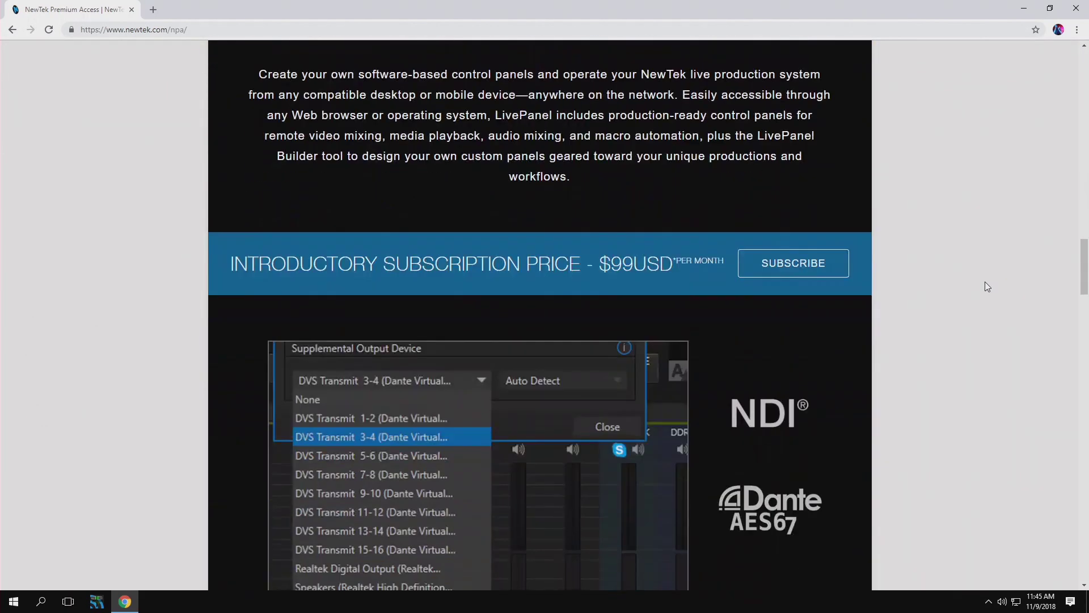
scroll(985, 282, "down", 5)
scroll(983, 283, "down", 5)
scroll(981, 287, "down", 5)
scroll(980, 289, "down", 5)
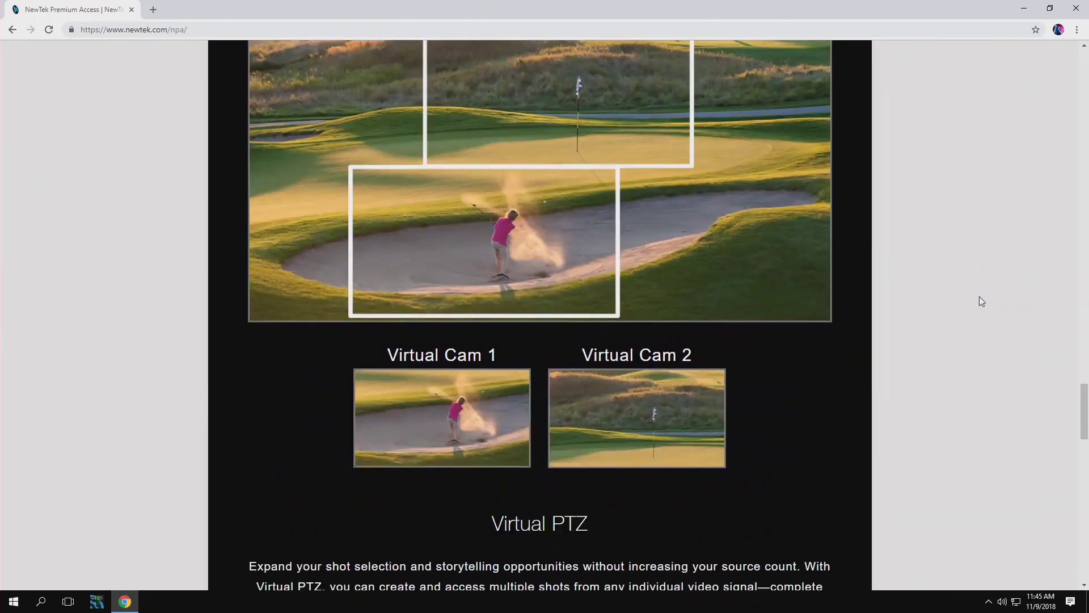
scroll(980, 296, "down", 5)
scroll(977, 298, "down", 5)
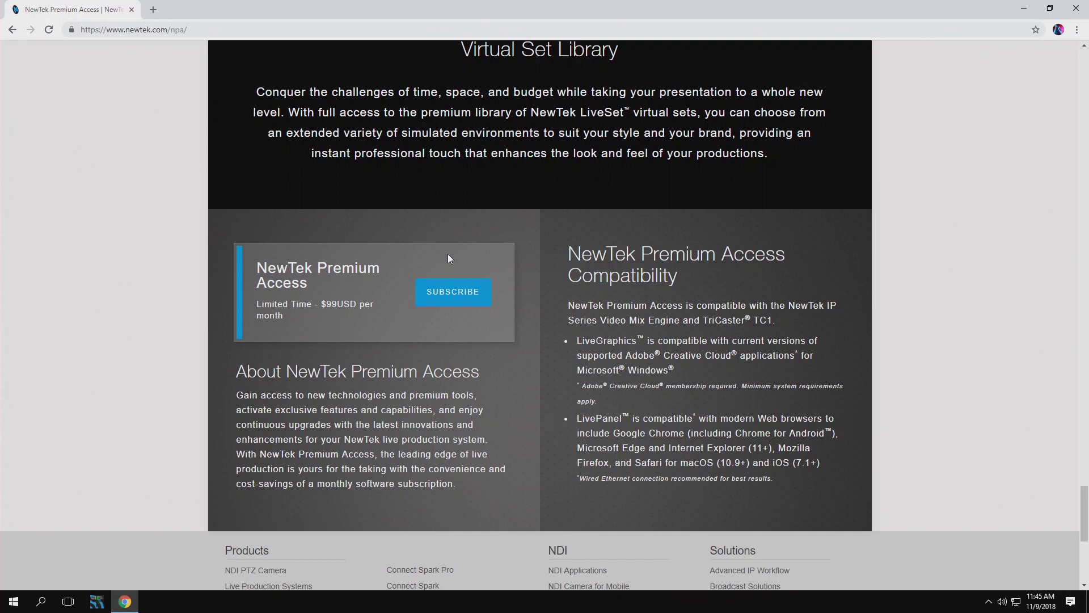
left_click(456, 296)
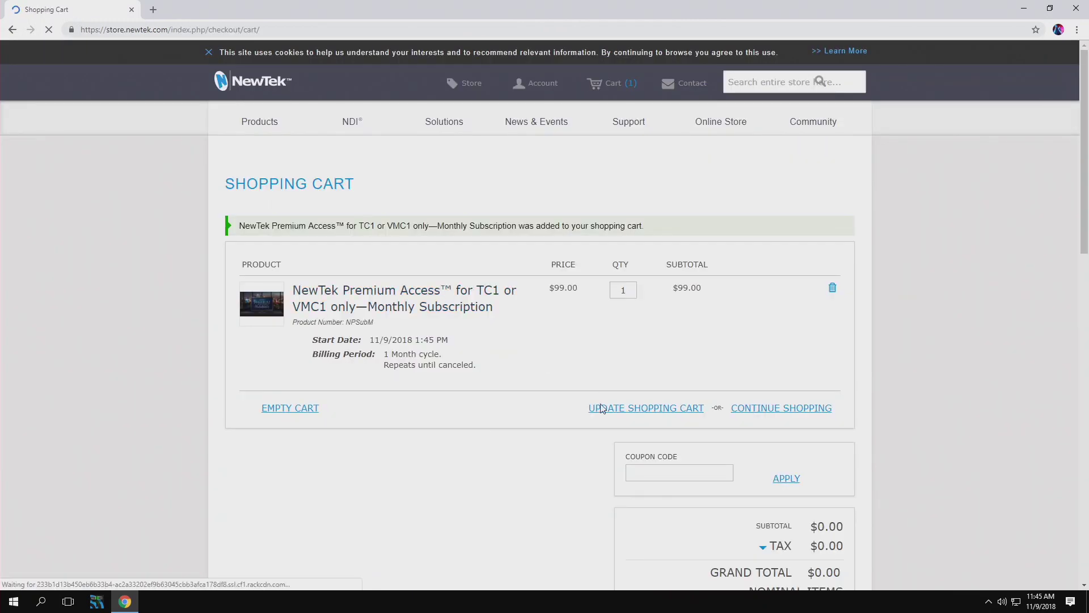
scroll(603, 451, "down", 2)
scroll(603, 451, "down", 1)
scroll(562, 460, "down", 2)
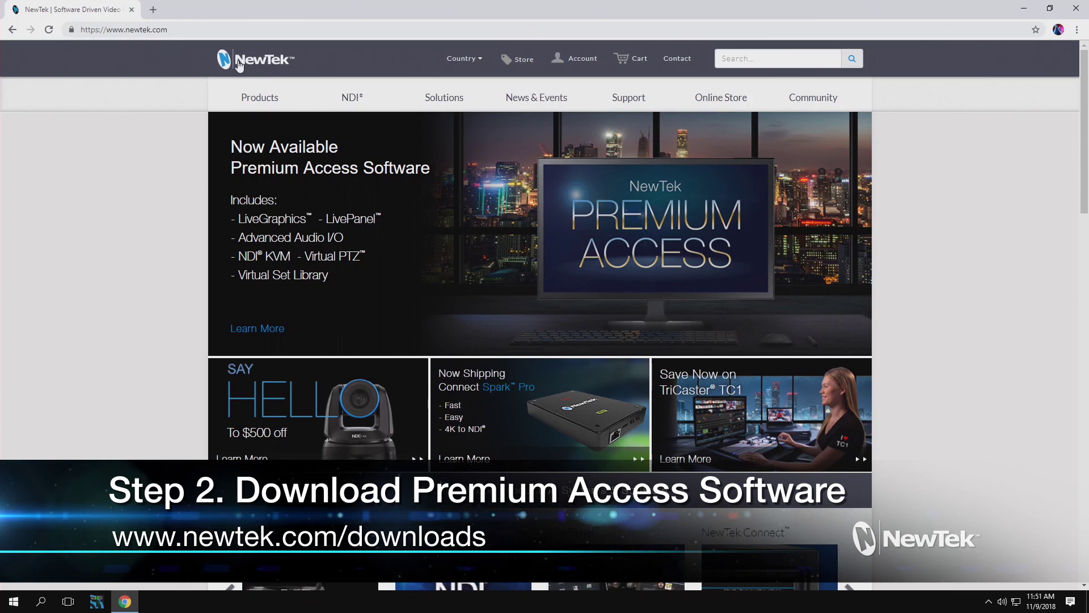
mouse_move(628, 97)
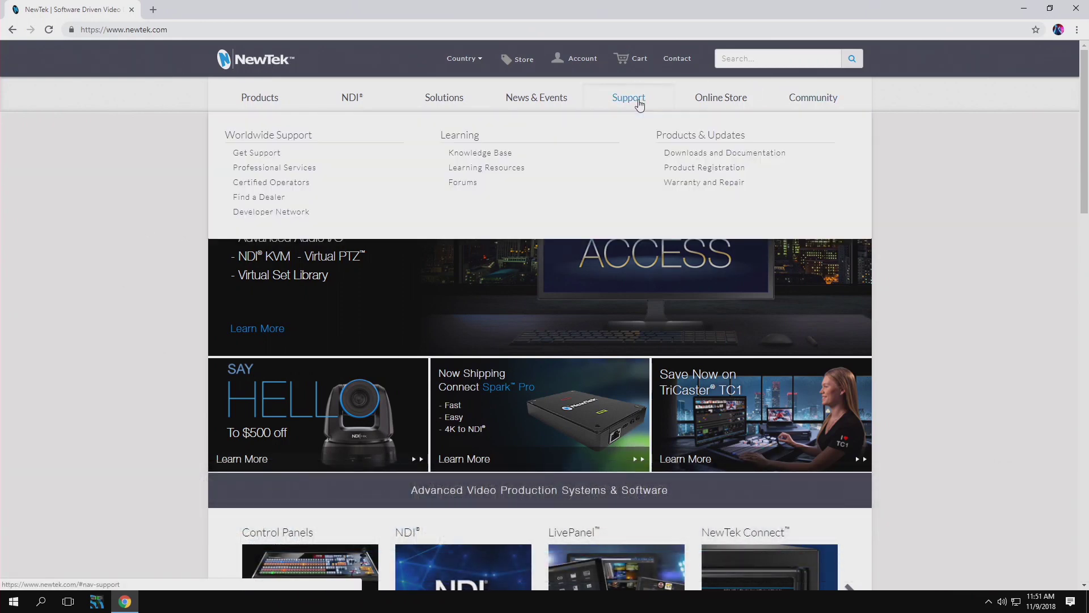
Download the TC1 / VMC1 Premium Access installer from NewTek's downloads page and launch it.
left_click(700, 157)
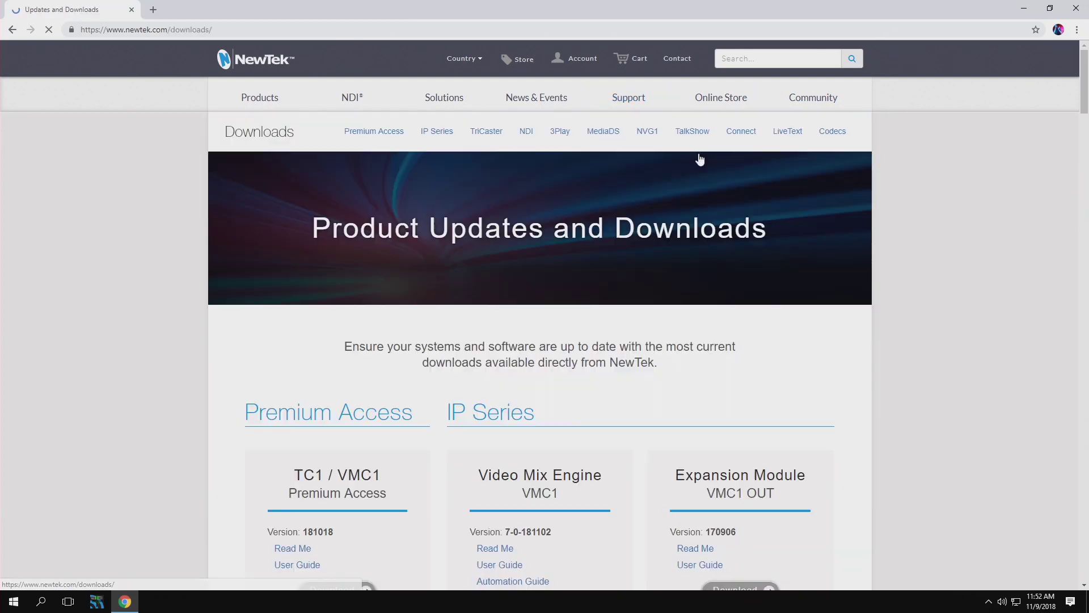
scroll(187, 432, "down", 1)
scroll(186, 433, "down", 2)
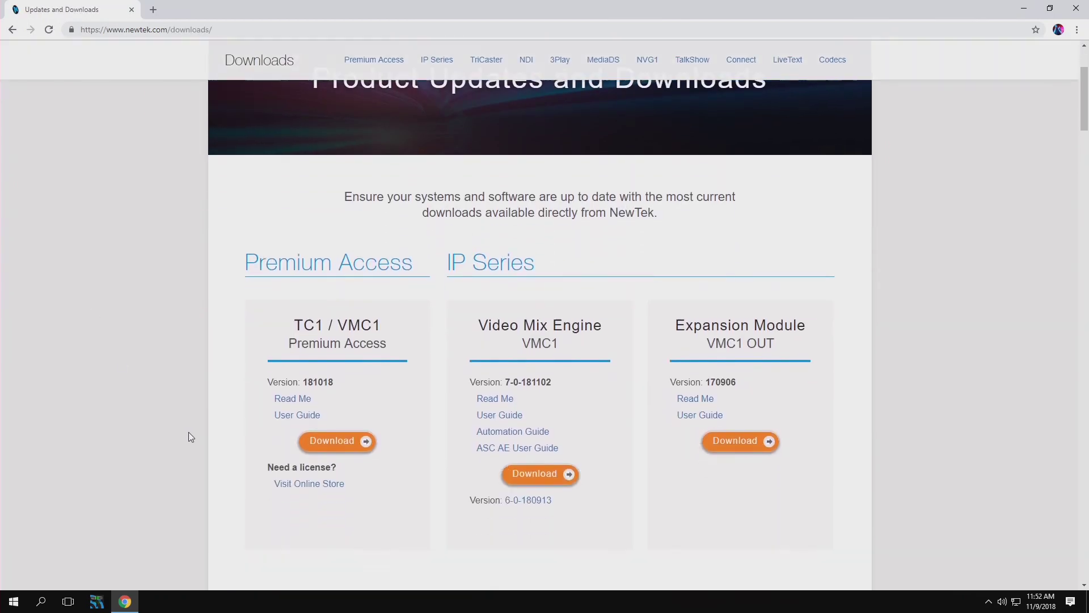
scroll(187, 433, "down", 1)
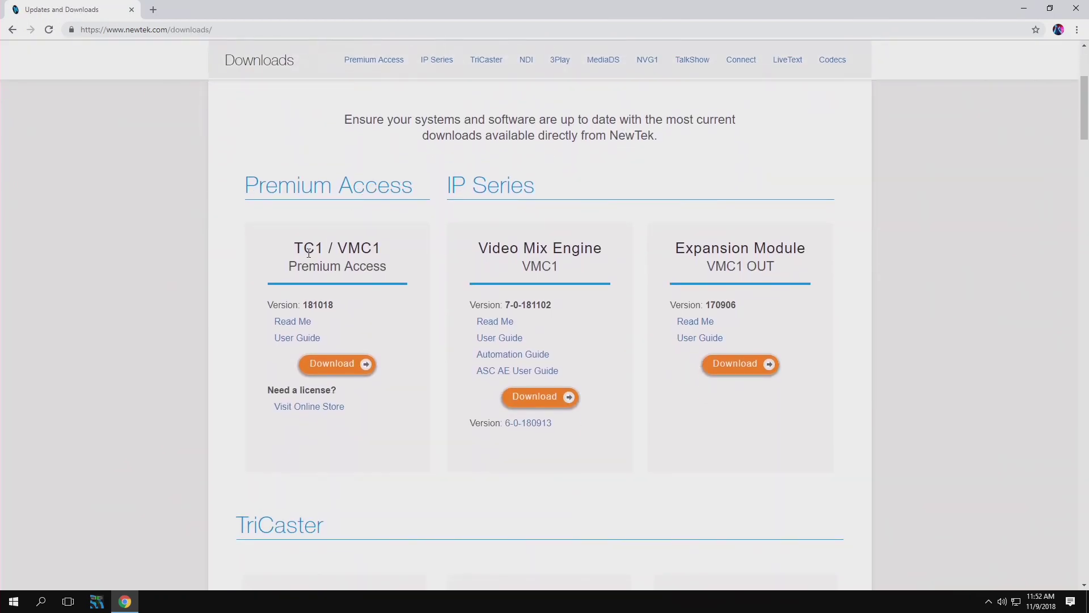
left_click(358, 368)
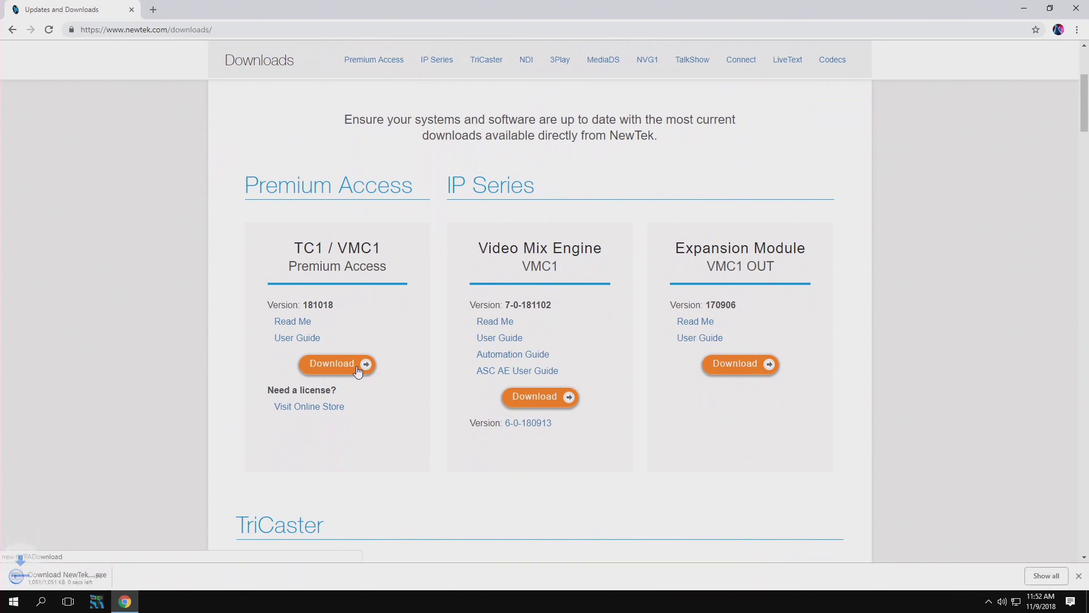
left_click(59, 577)
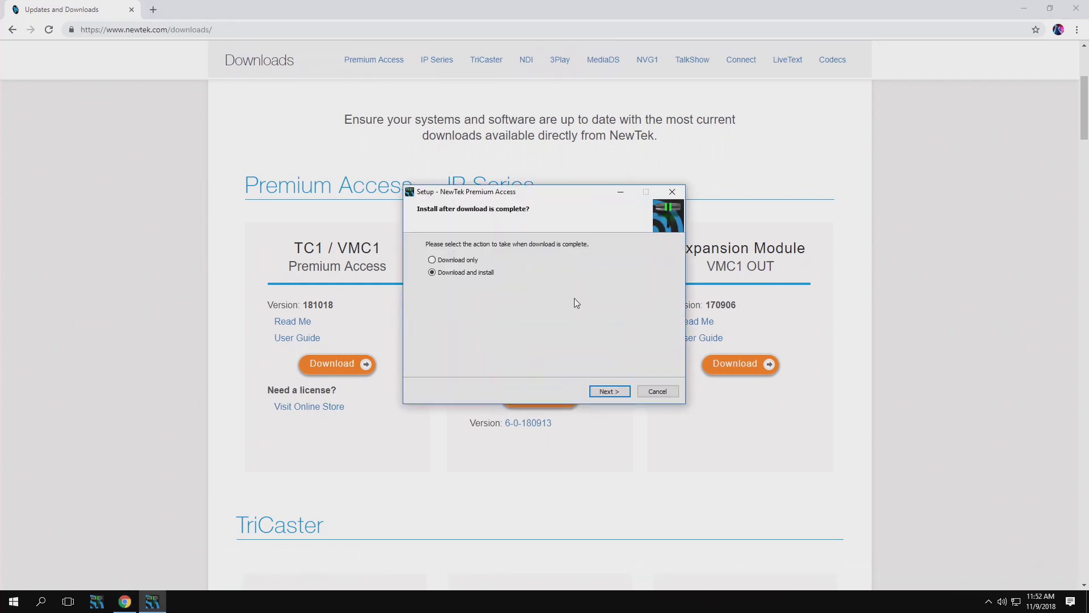
Accept the license and download both Premium Access and NDI|HX Drivers components.
left_click(619, 391)
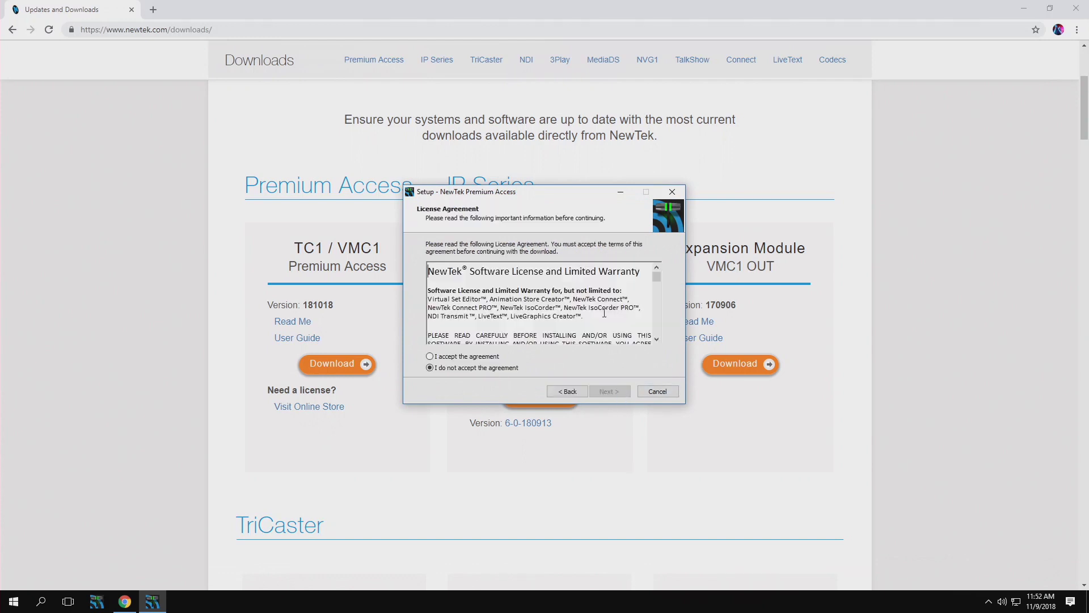
left_click_drag(655, 276, 656, 332)
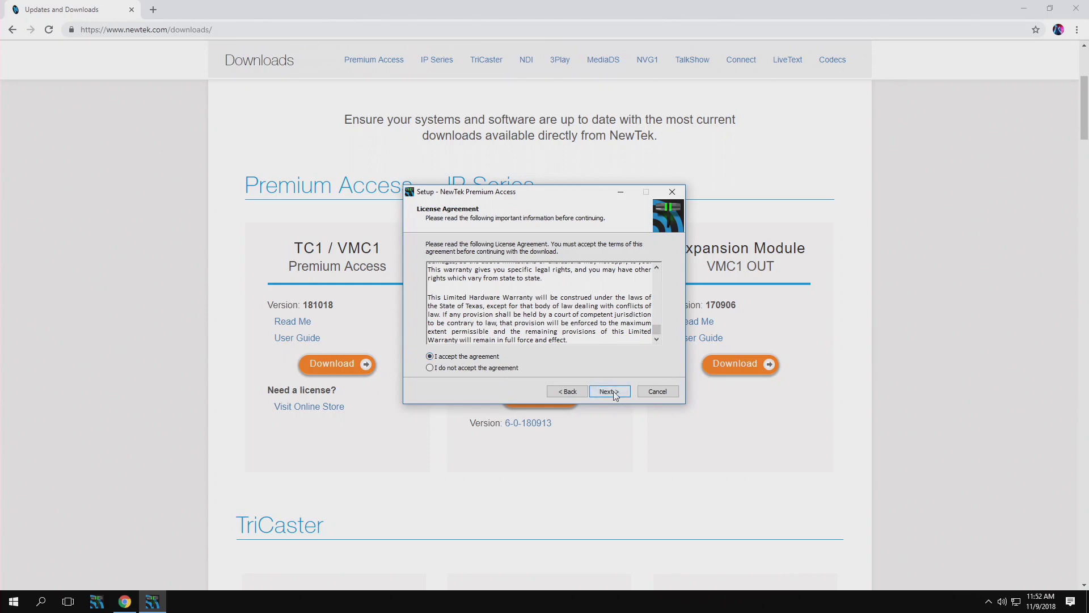
left_click(609, 390)
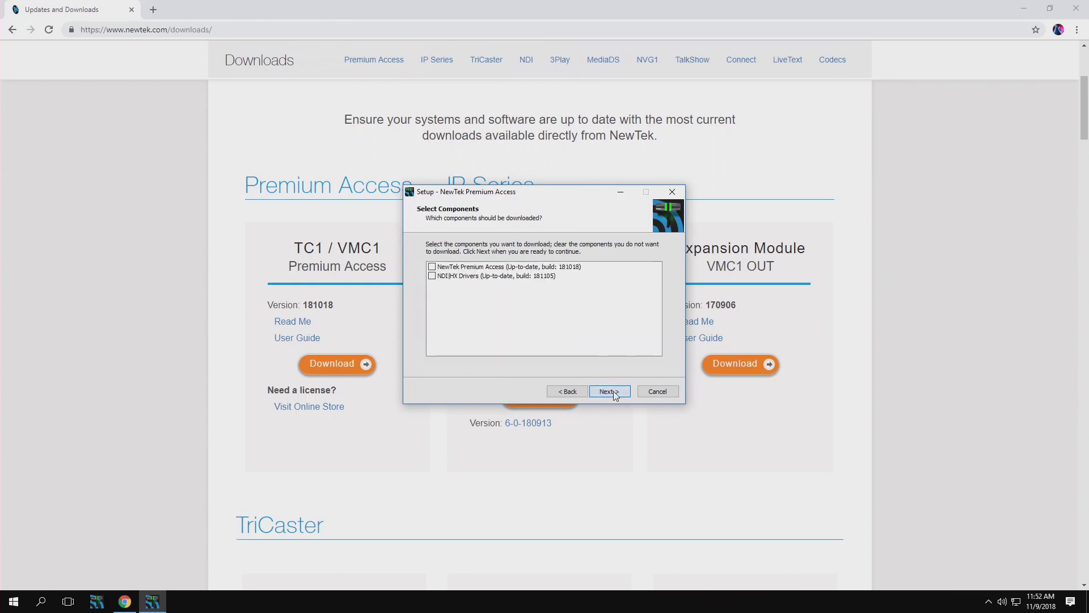
left_click(432, 267)
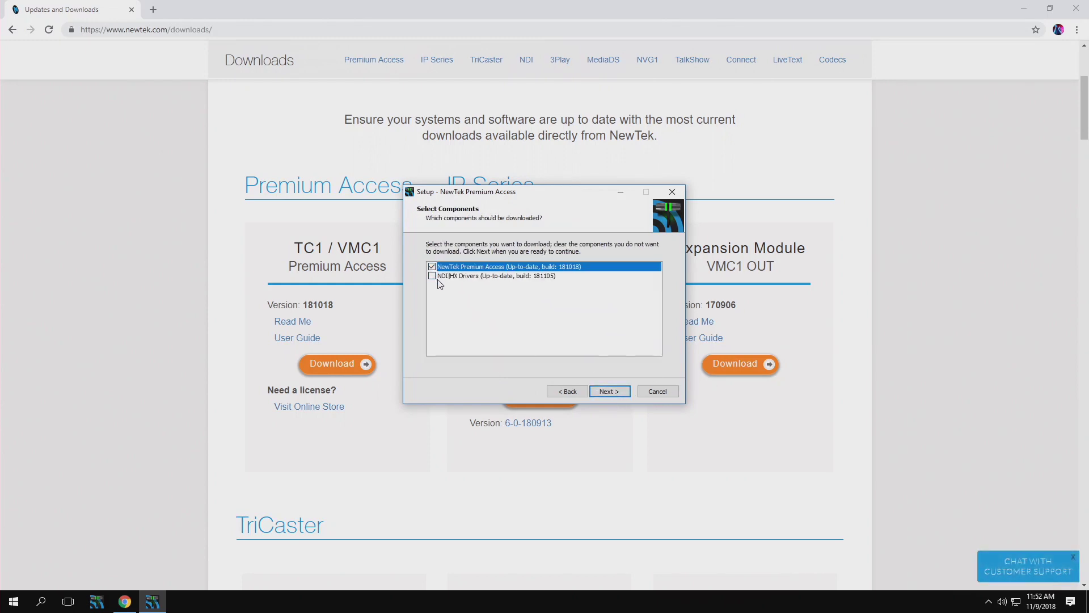
left_click(432, 276)
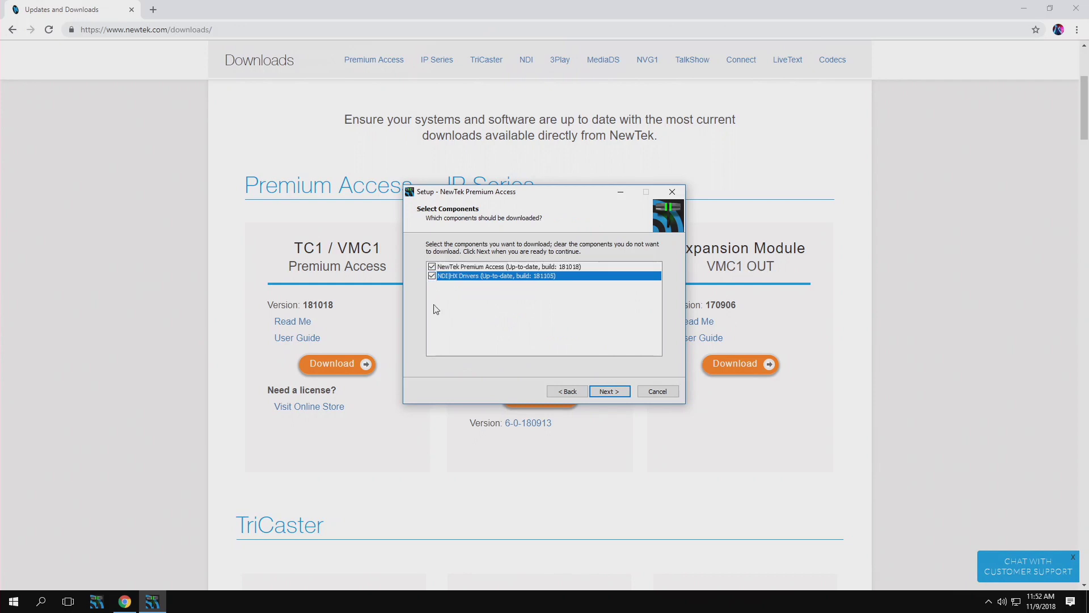
left_click(618, 391)
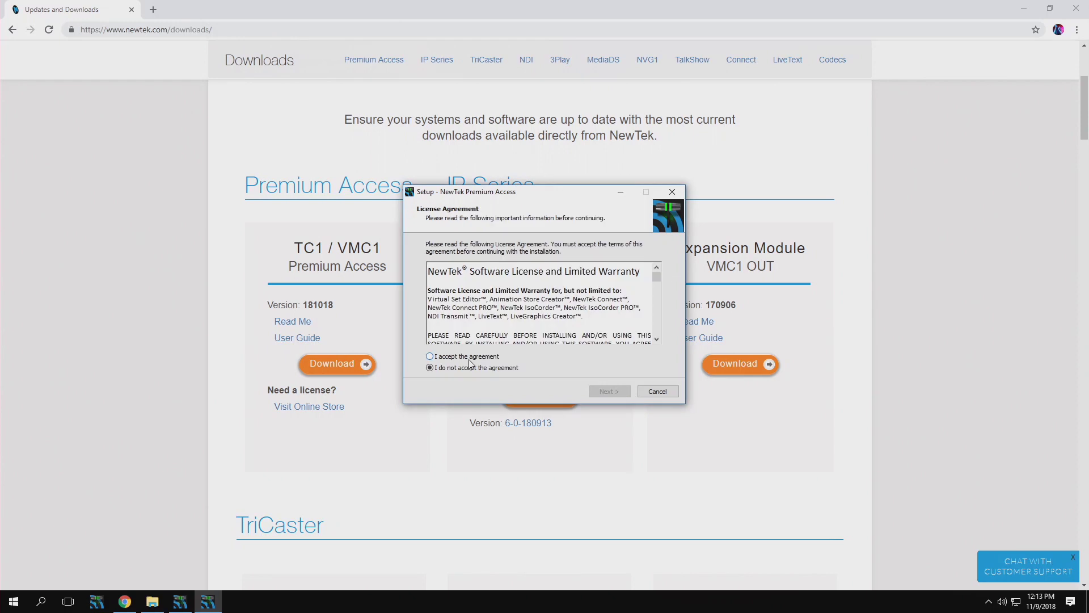
Accept the license, add LiveGraphics Creator with sample files, and install all components.
left_click(483, 358)
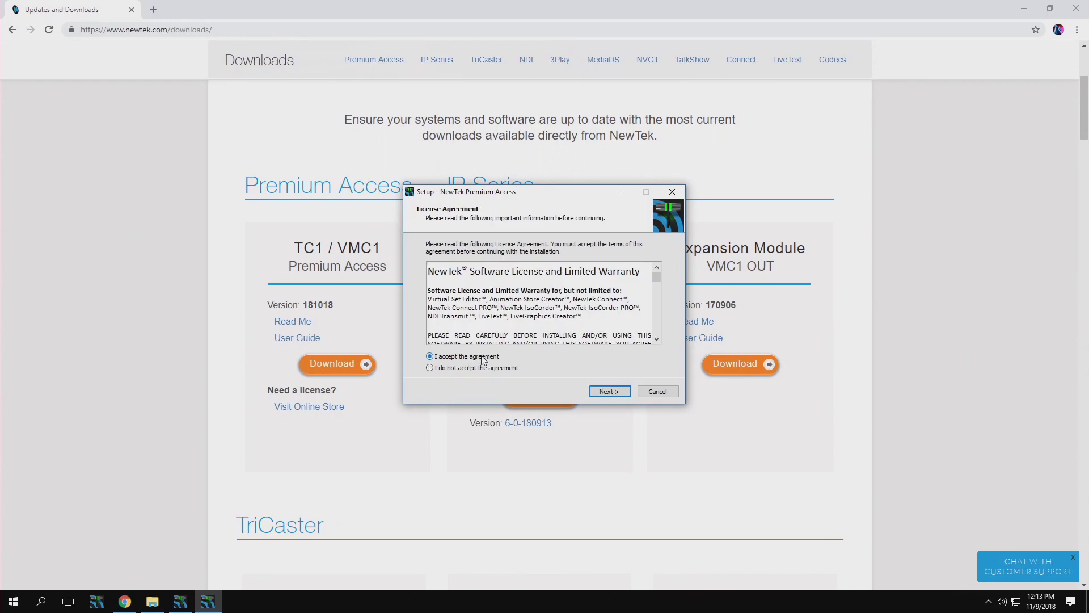
left_click(608, 391)
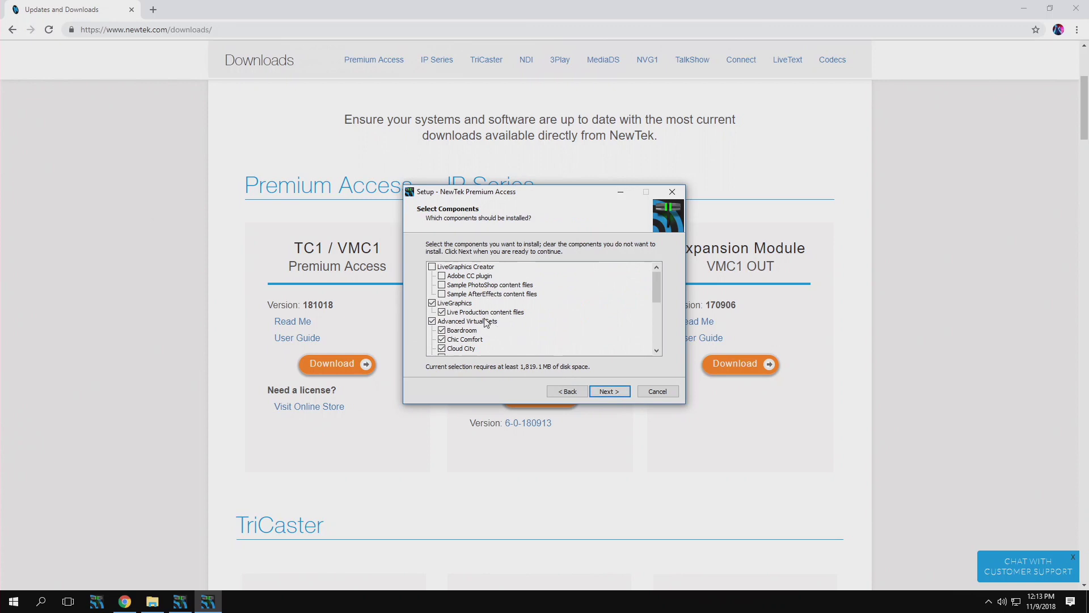
left_click(431, 267)
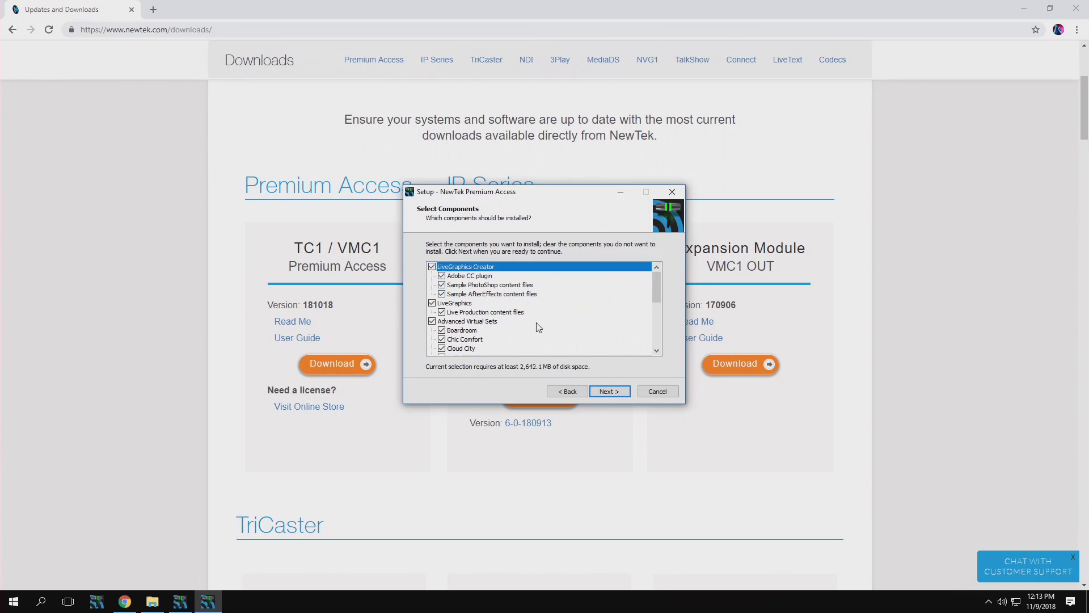
scroll(515, 340, "down", 5)
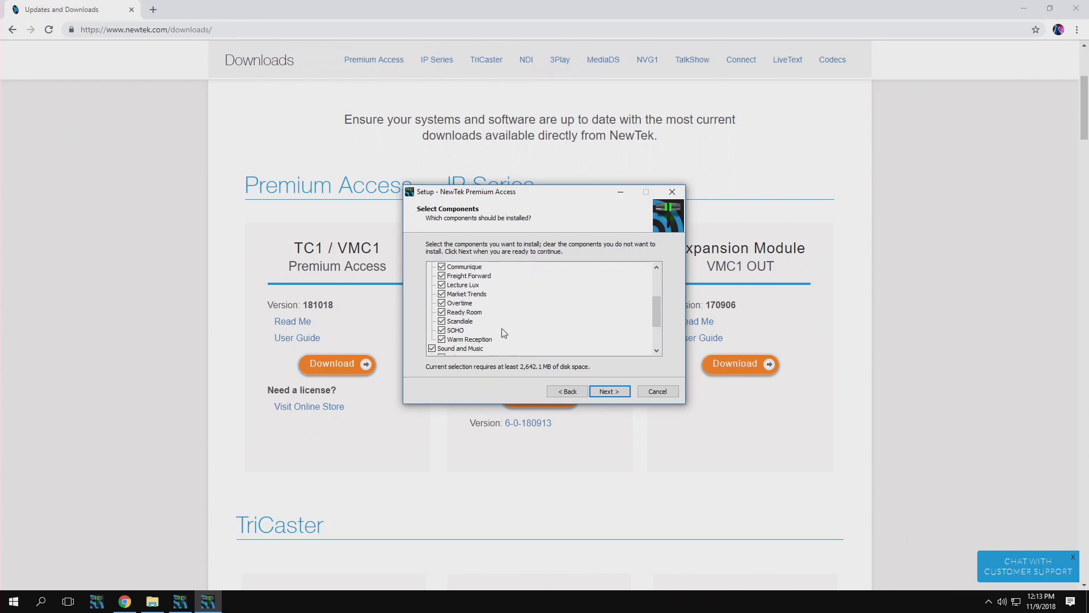
scroll(503, 332, "up", 5)
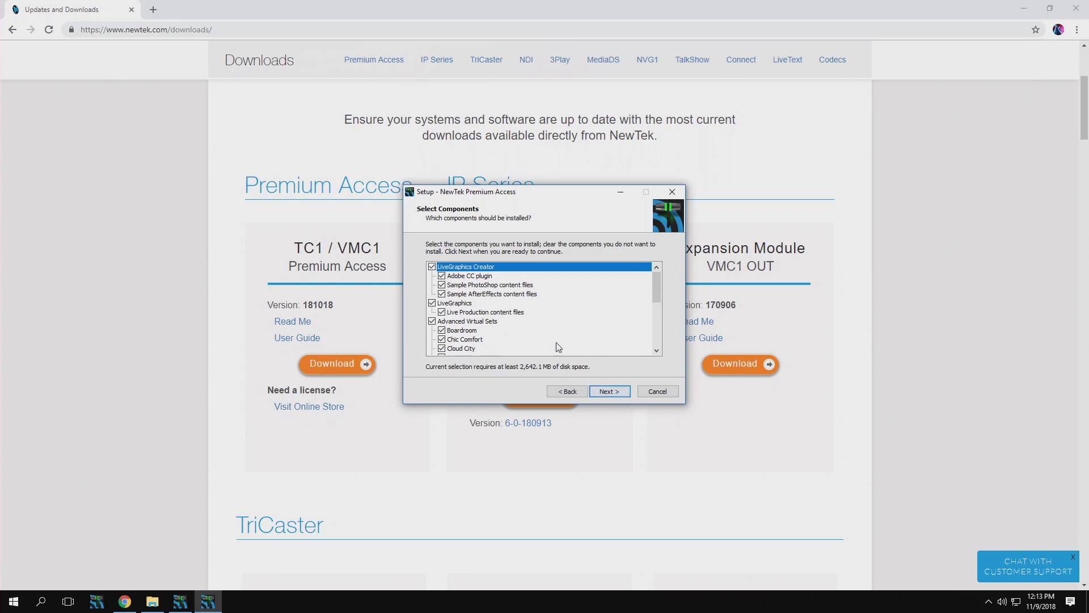
scroll(548, 341, "down", 5)
scroll(549, 341, "down", 5)
scroll(549, 342, "up", 10)
left_click(609, 391)
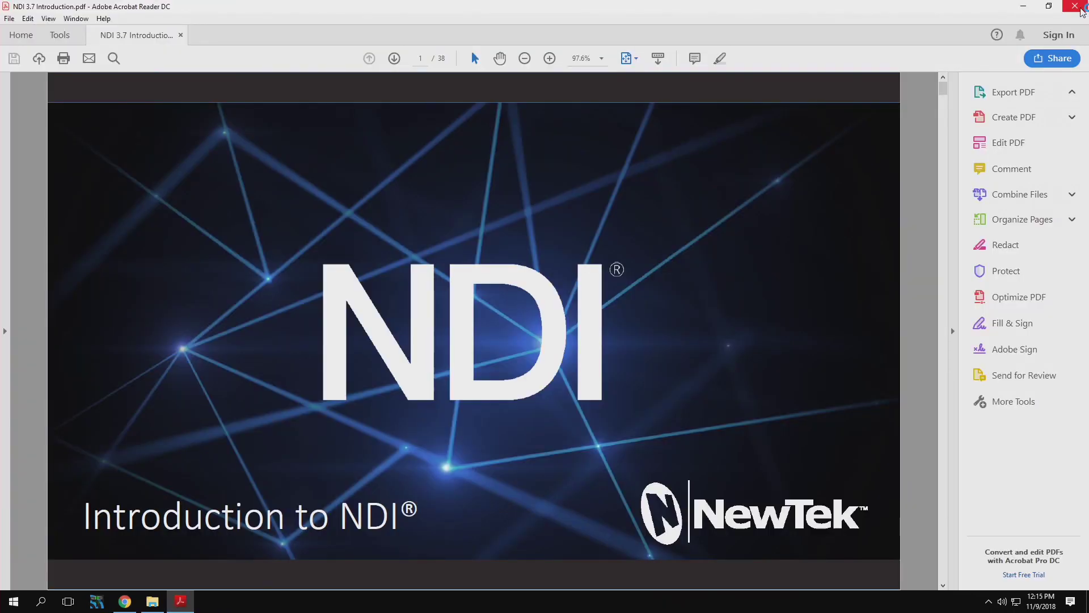
Close the NDI introduction PDF, the Chrome setup guide and the Downloads folder.
left_click(1077, 8)
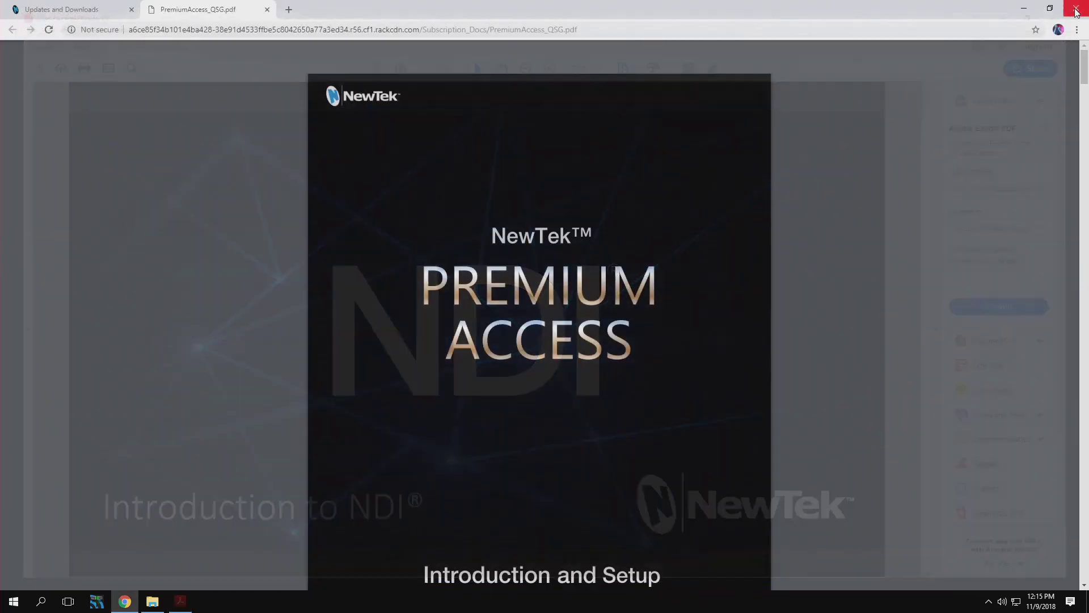
left_click(1077, 7)
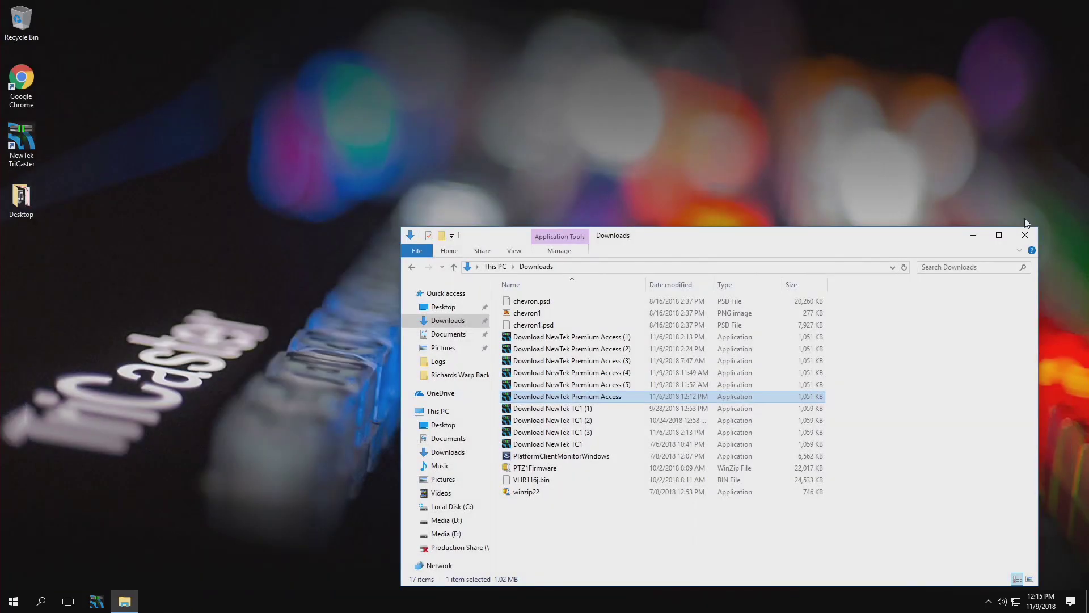
left_click(1033, 238)
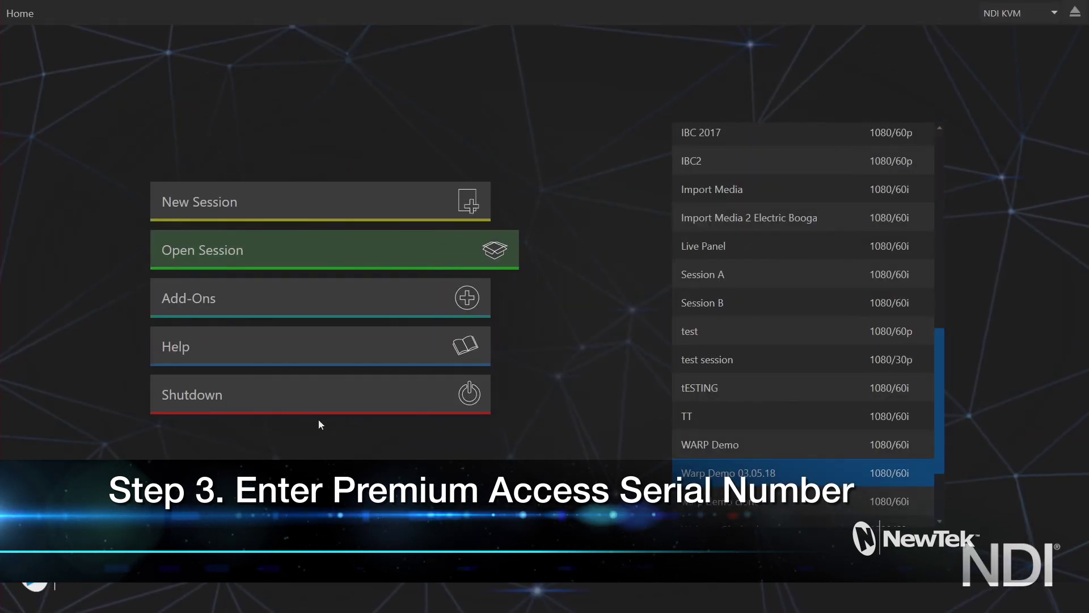
Restart TriCaster into Administrator Mode, postponing the unrecognized software warning.
left_click(299, 396)
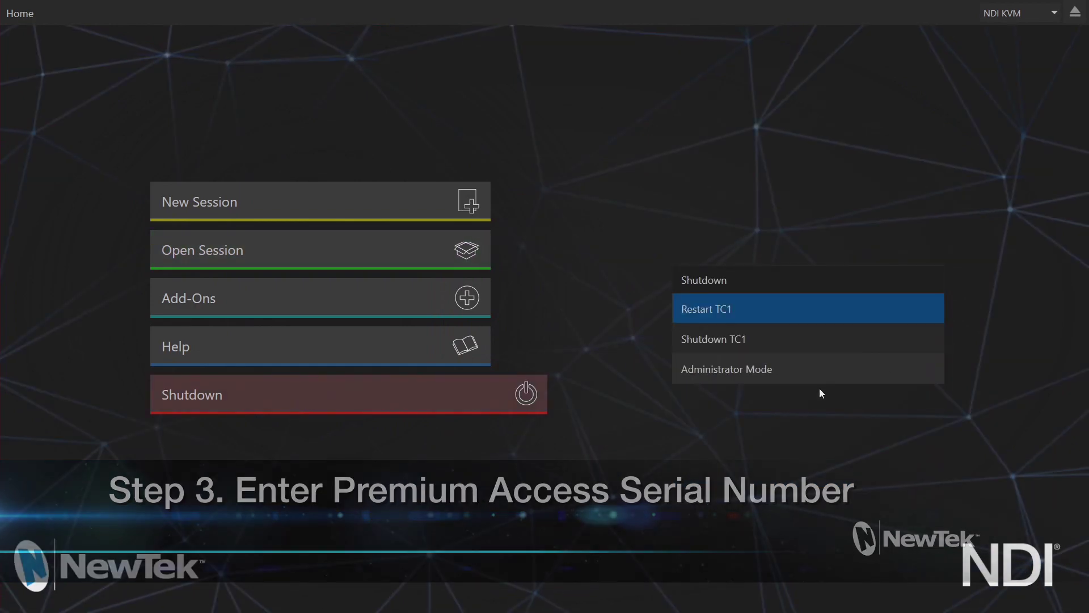
left_click(828, 367)
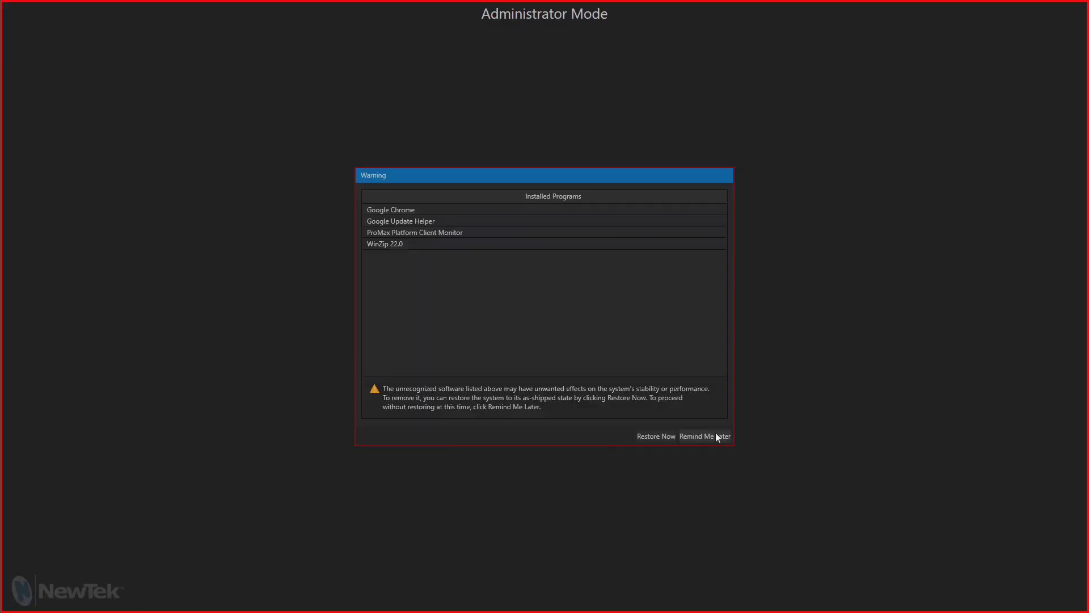
left_click(716, 432)
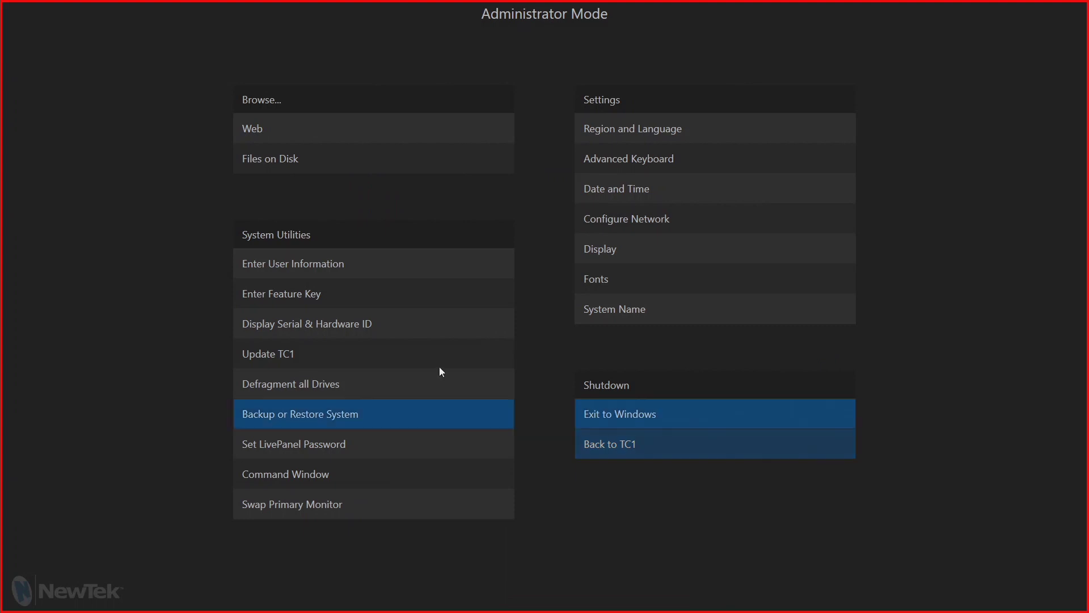
Check the Feature Key page, confirming the 6 Month Premium Access Subscription is installed.
left_click(331, 300)
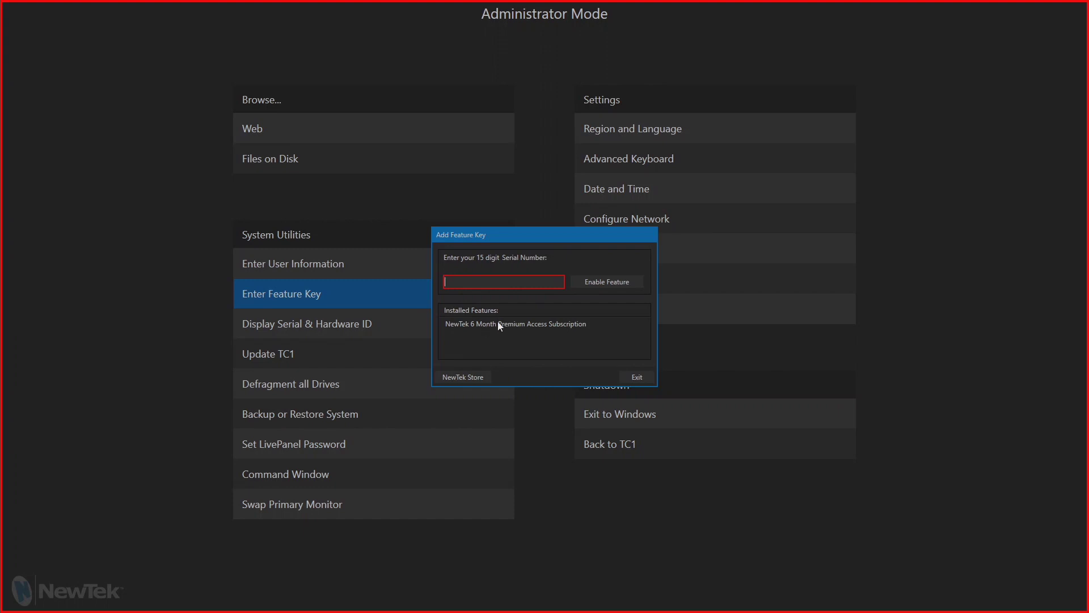
left_click(595, 281)
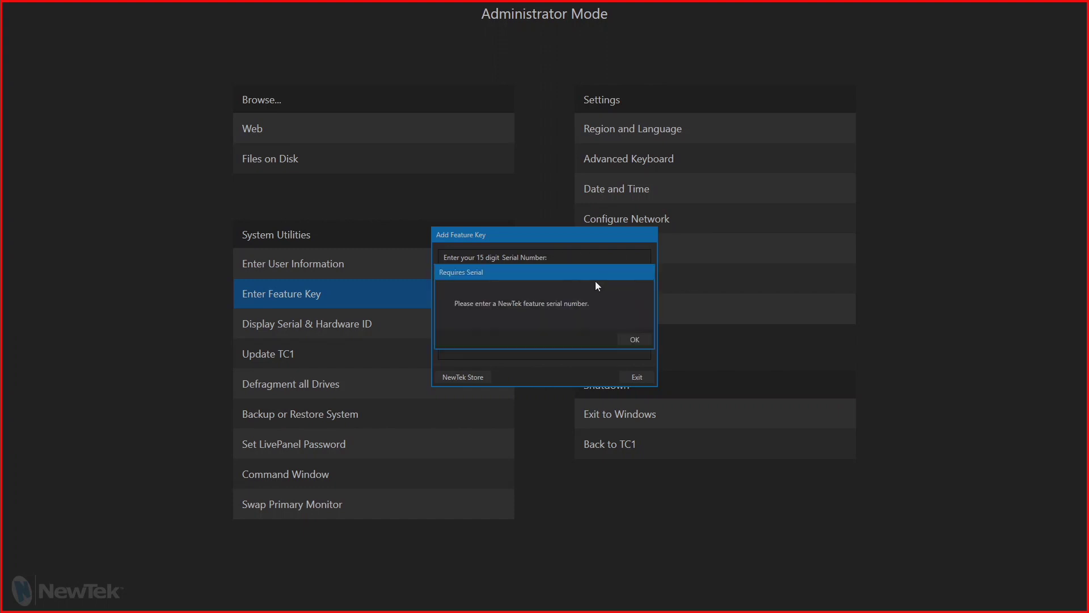
left_click(634, 339)
left_click(636, 377)
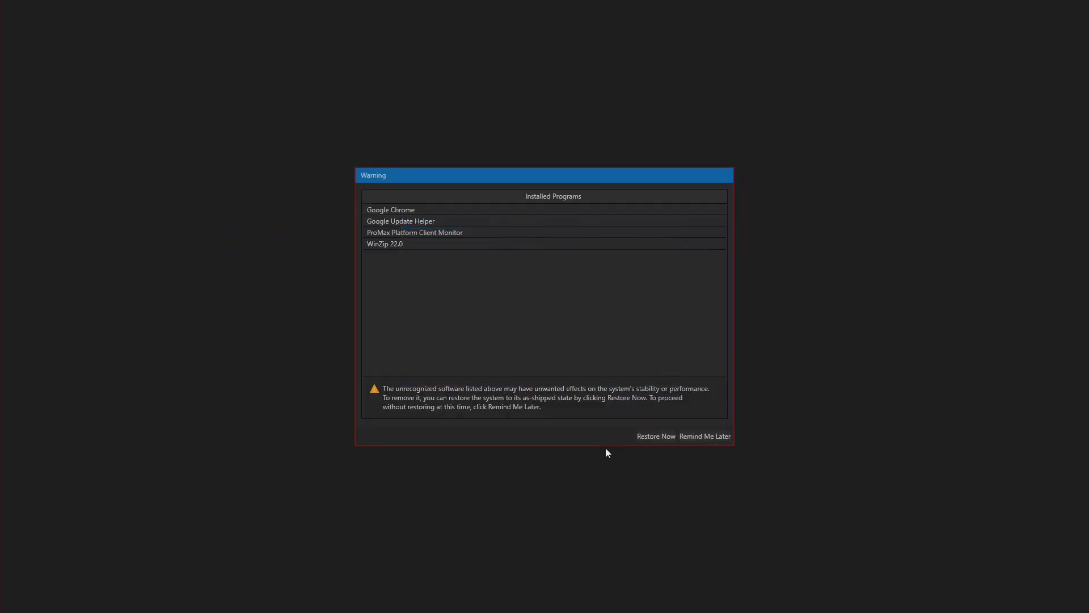
Skip the restore warning and What's New guide, then expand M/E 1 in Premium Access Test.
left_click(699, 441)
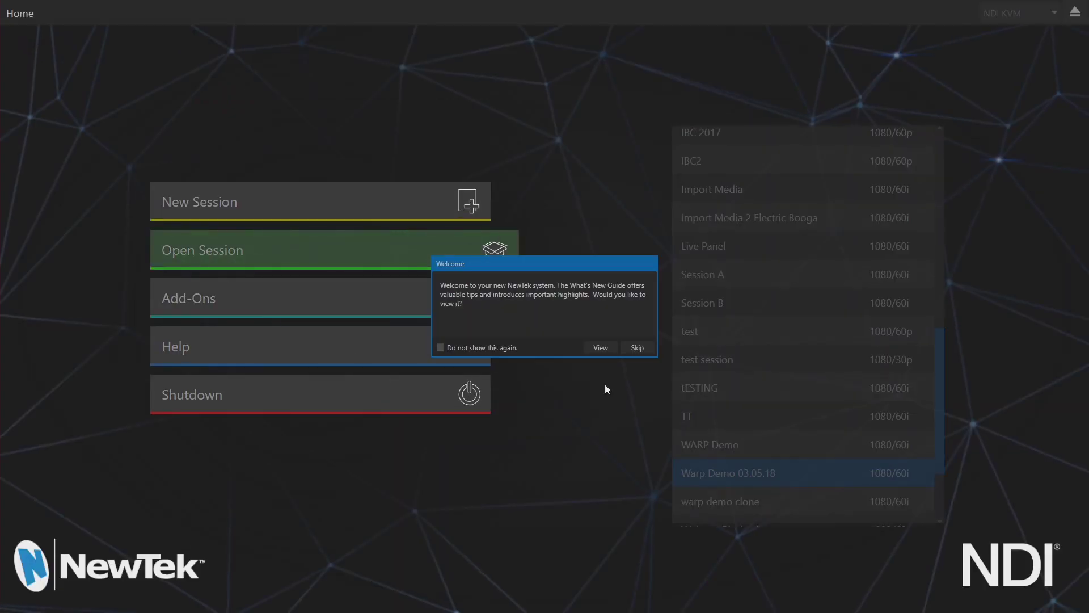
left_click(644, 346)
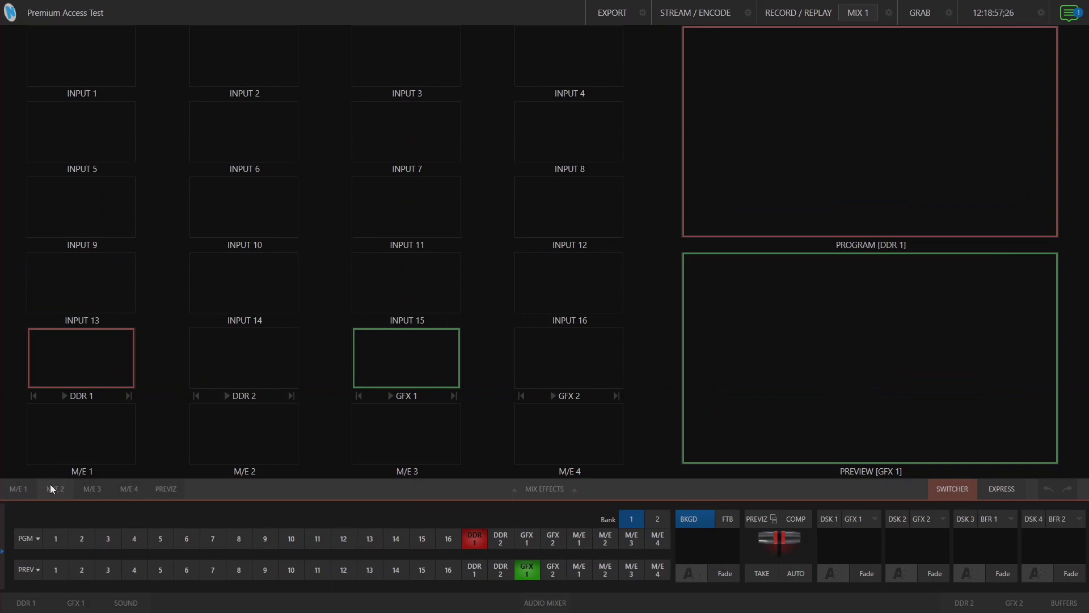
left_click(22, 488)
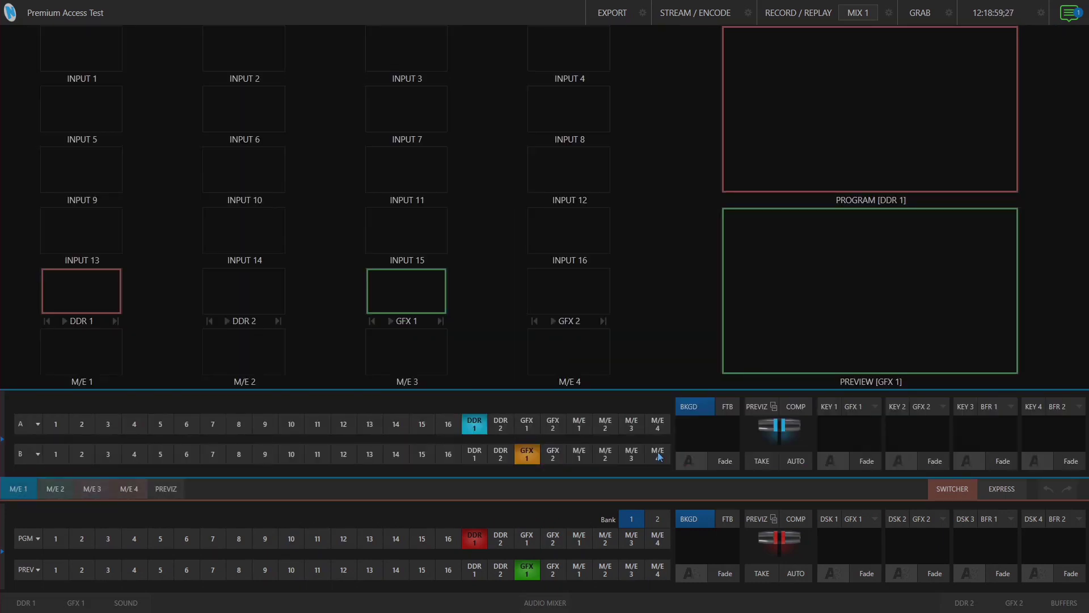
left_click(697, 460)
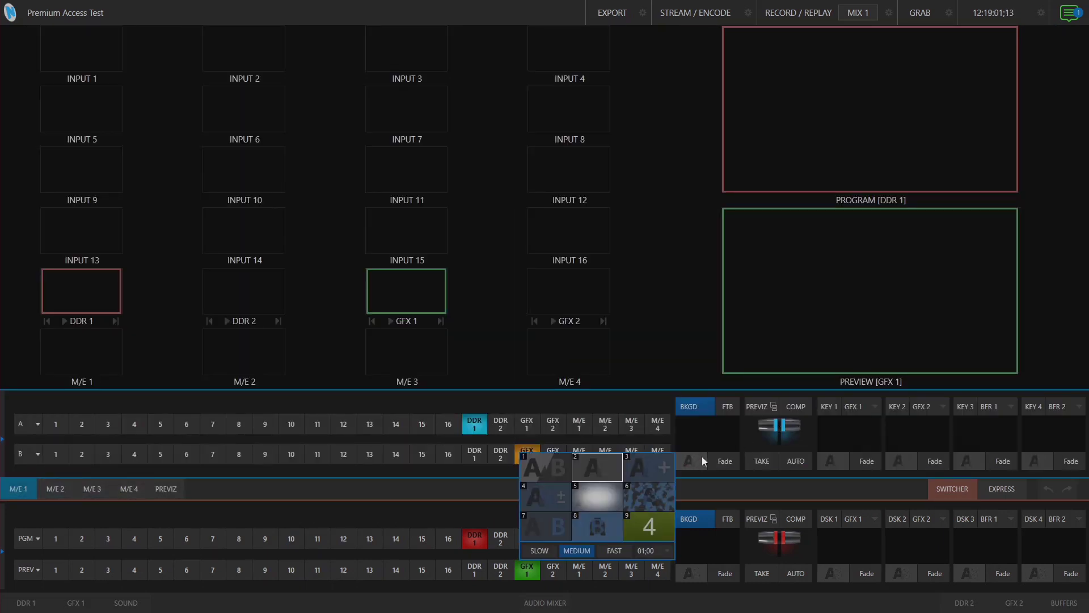
left_click(666, 464)
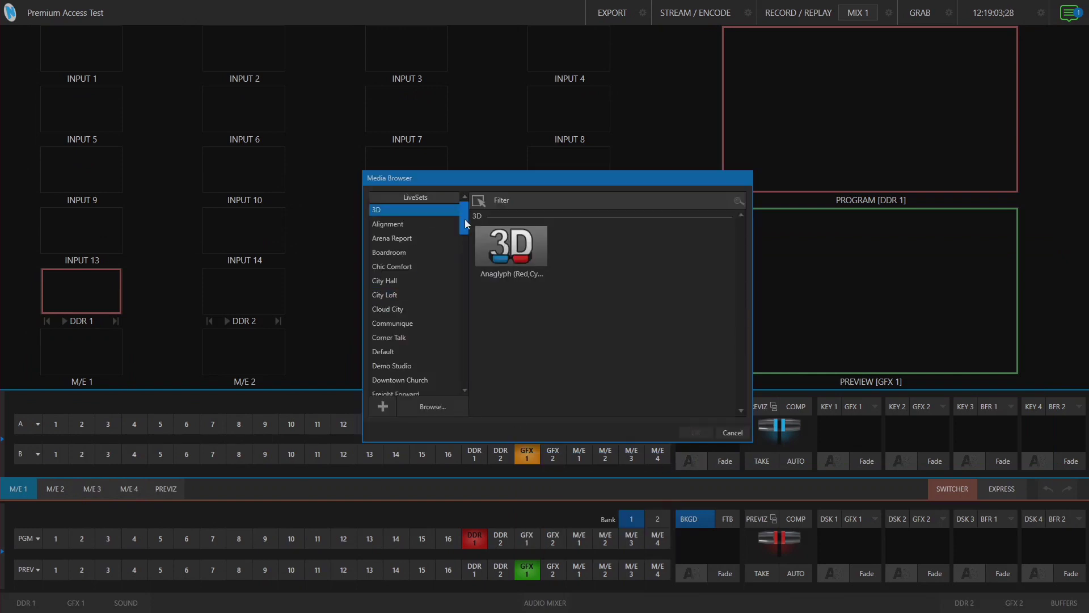
left_click(398, 328)
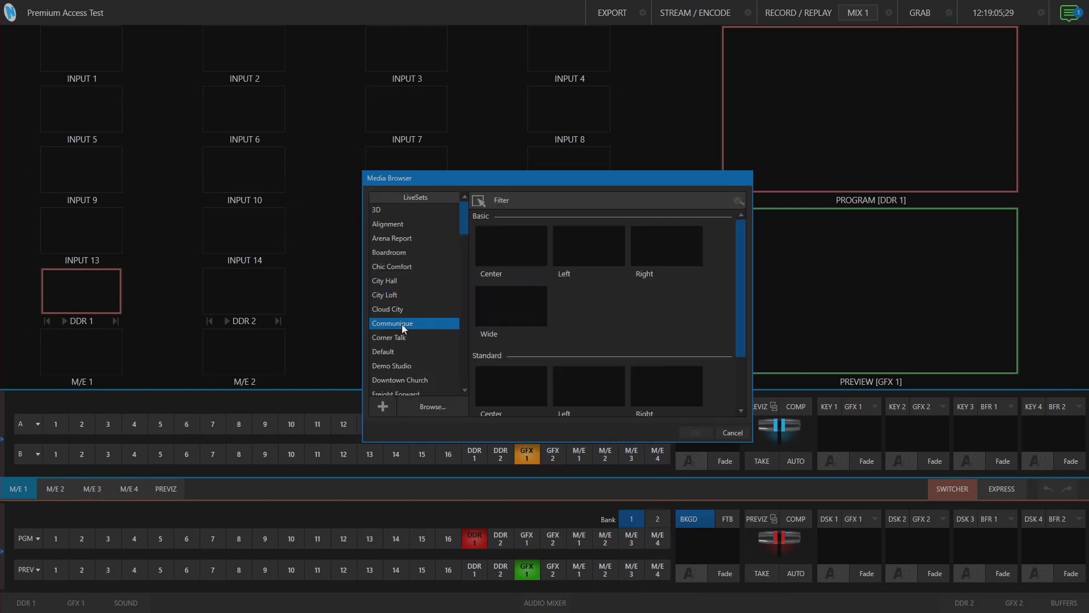
left_click(406, 267)
scroll(412, 282, "down", 1)
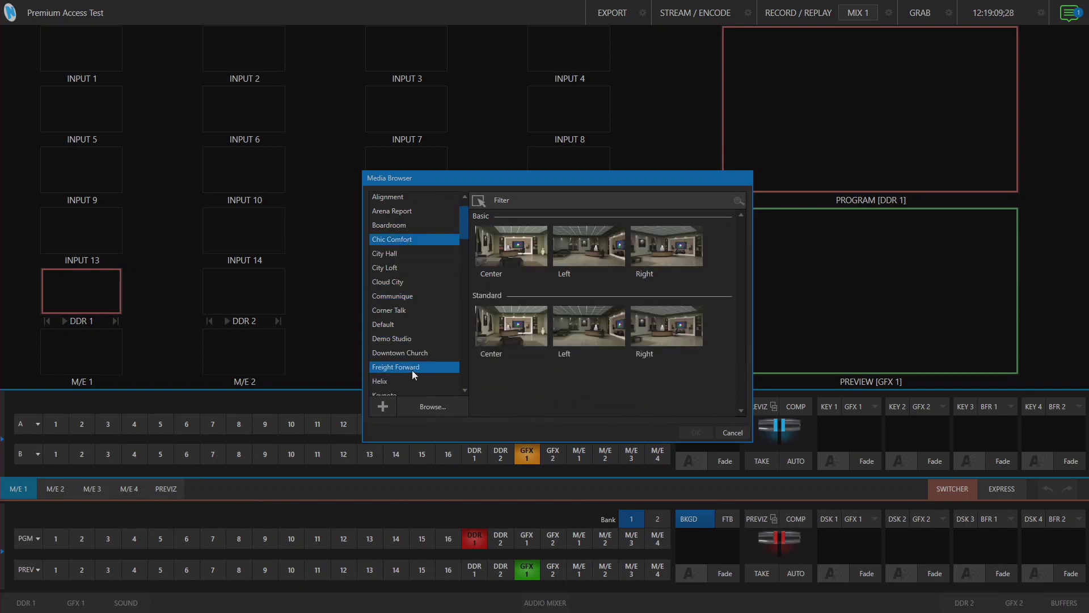
left_click(732, 433)
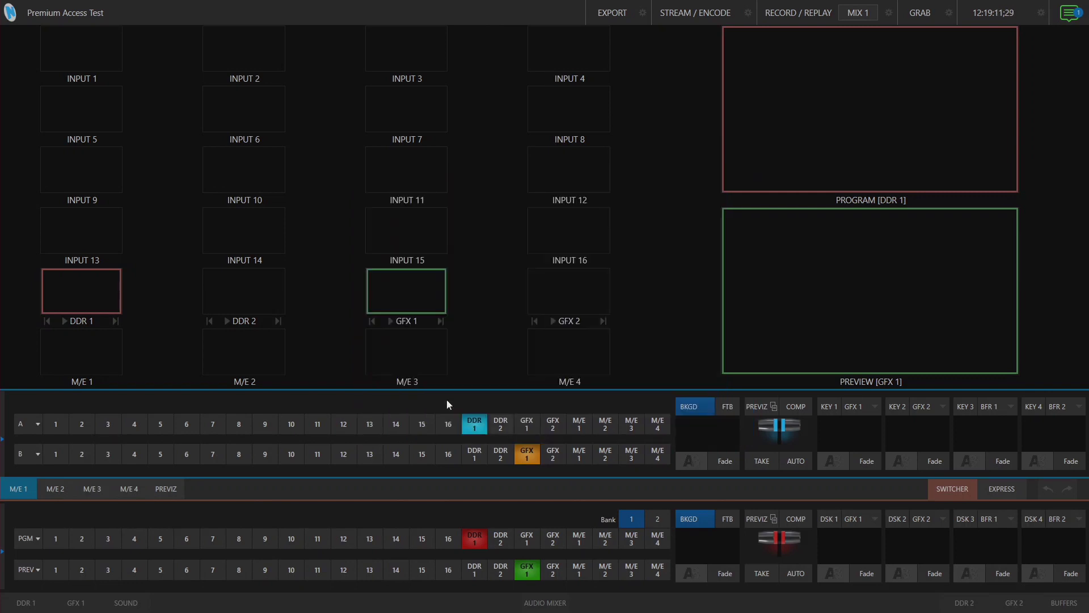
left_click(18, 489)
mouse_move(871, 555)
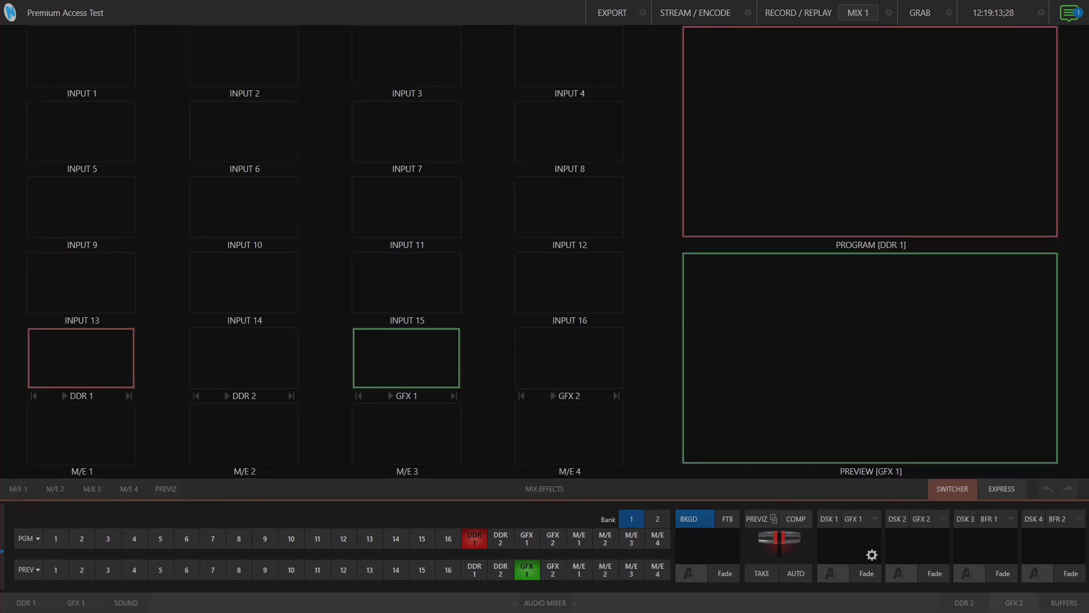
Browse BUFFER 1's LiveGraphics templates: Aero, Clean, Concentric and Flow.
left_click(1065, 603)
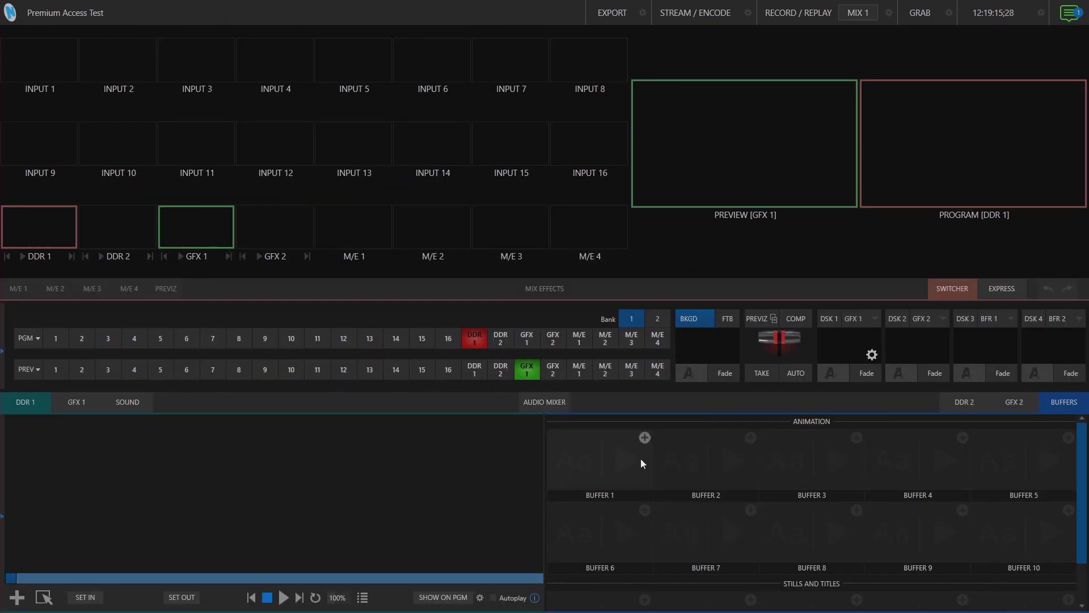
left_click(644, 437)
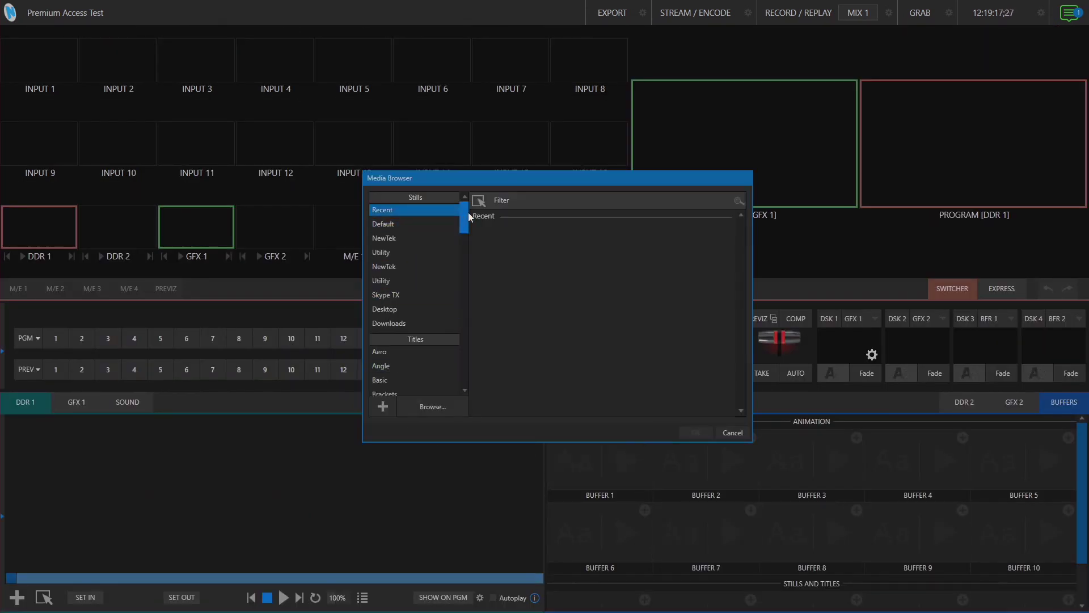
left_click_drag(468, 212, 461, 353)
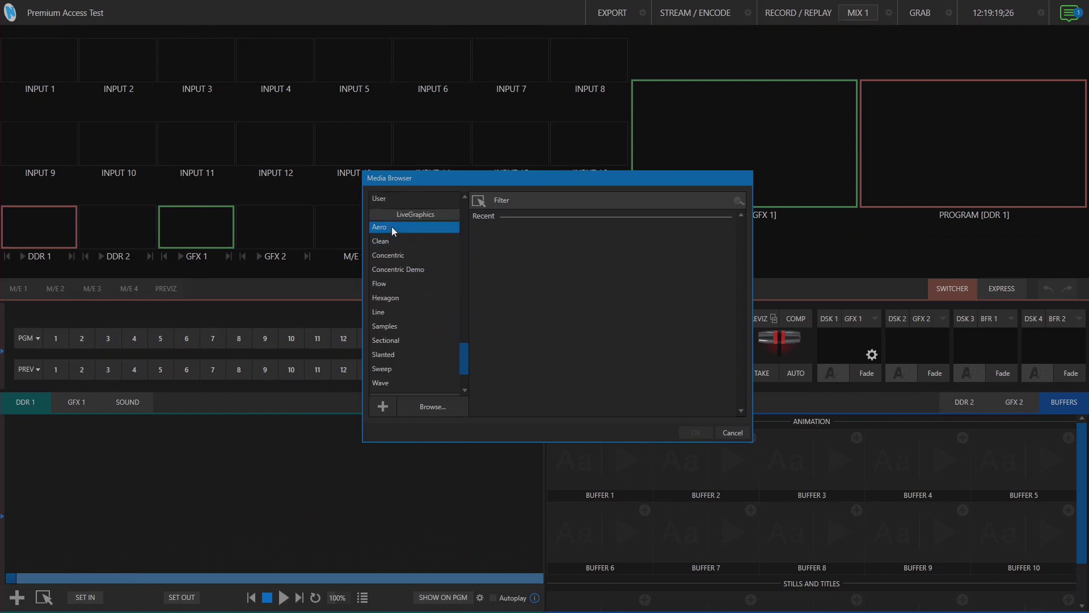
left_click(392, 226)
left_click(394, 243)
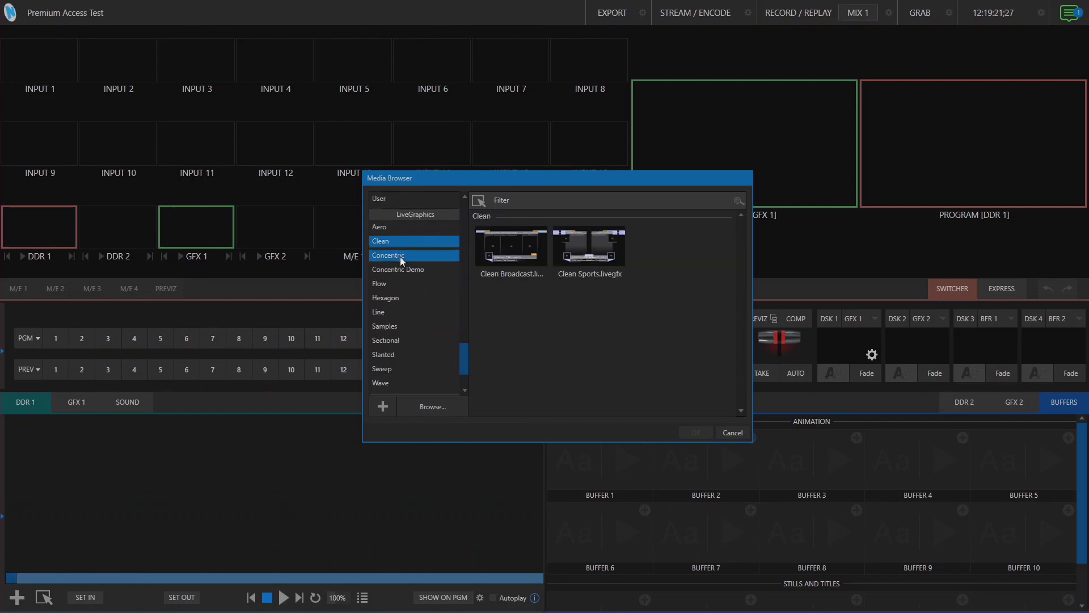
left_click(400, 256)
left_click(406, 285)
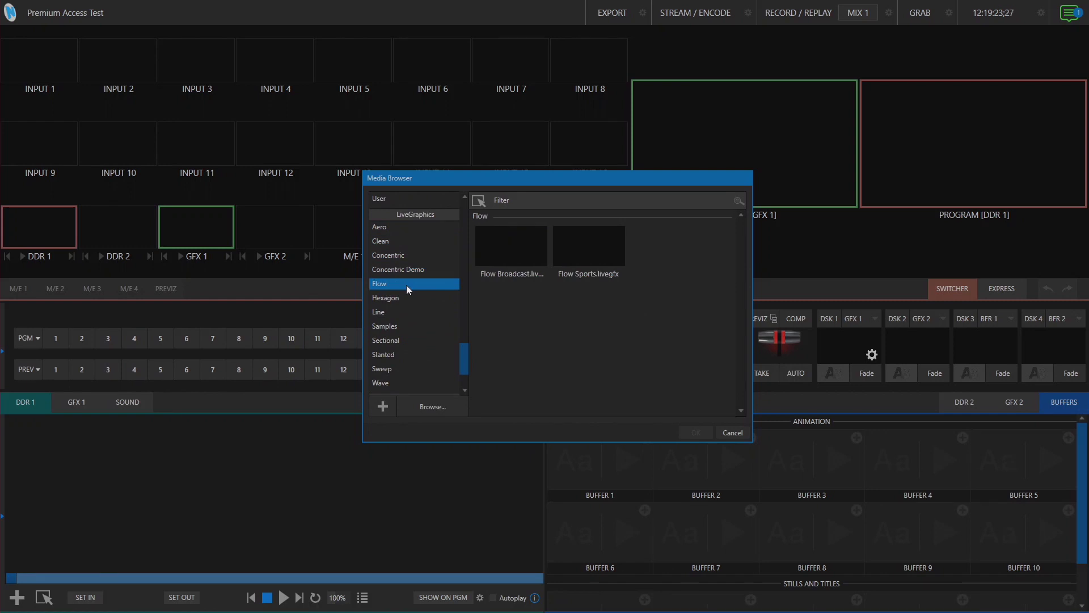